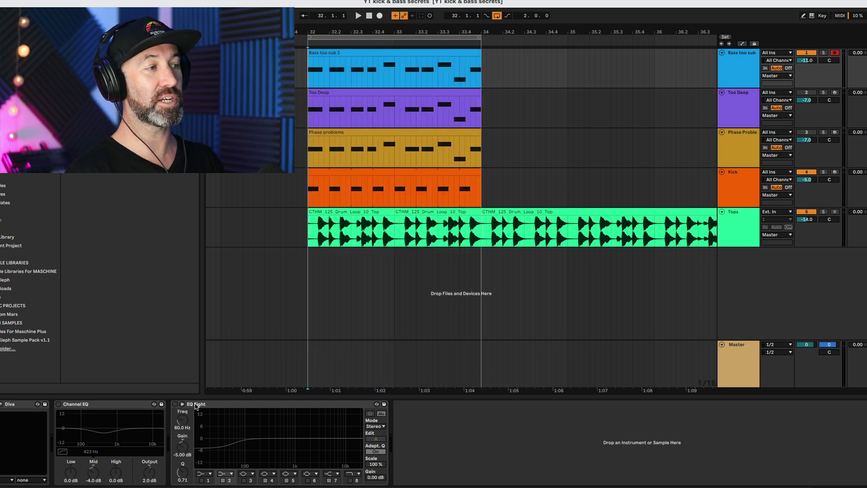
Step: Play the loop and switch on the EQ Eight with its 60 Hz, -5 dB low shelf on the Bass too sub track
left_click(210, 406)
key("space")
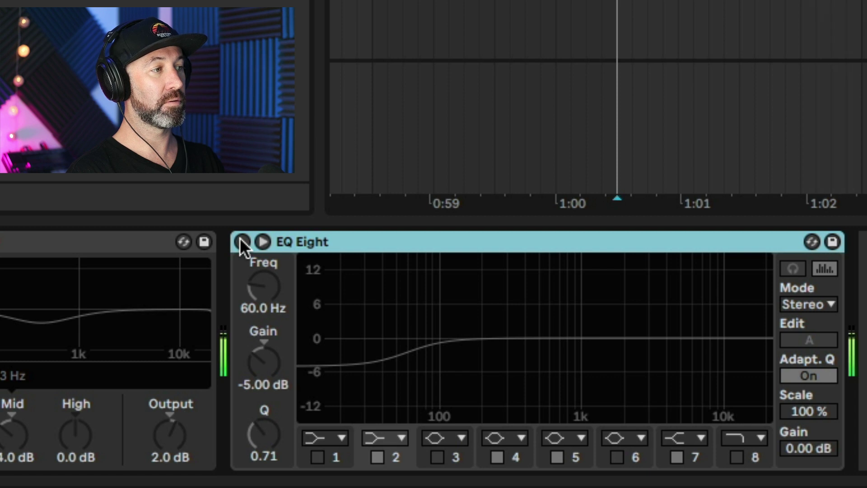
left_click(241, 237)
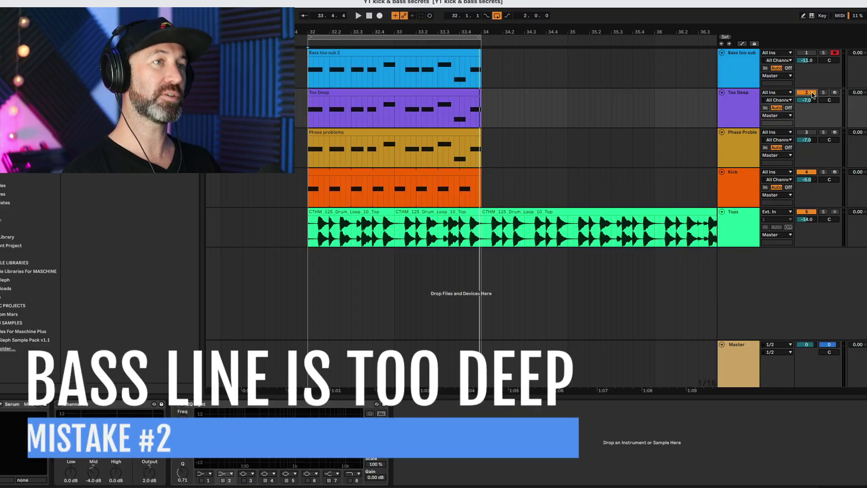
Step: Select the Too Deep bass track and audition it in the loop, both in the mix and soloed
left_click(733, 107)
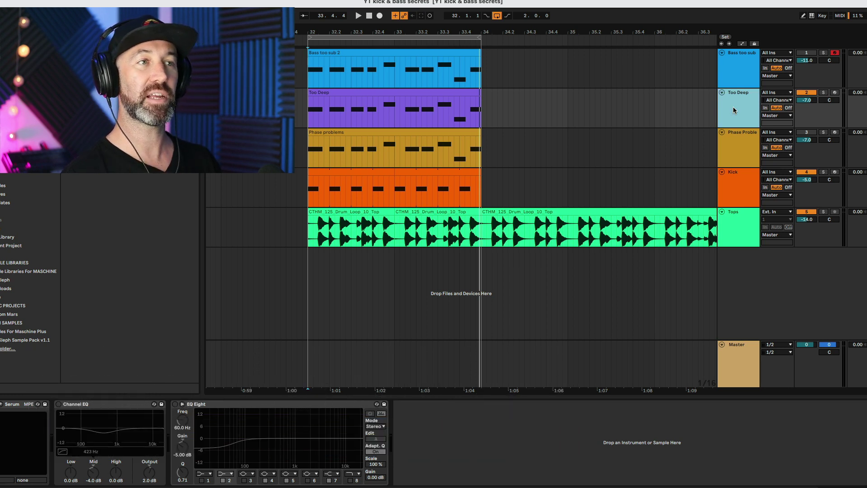
key("space")
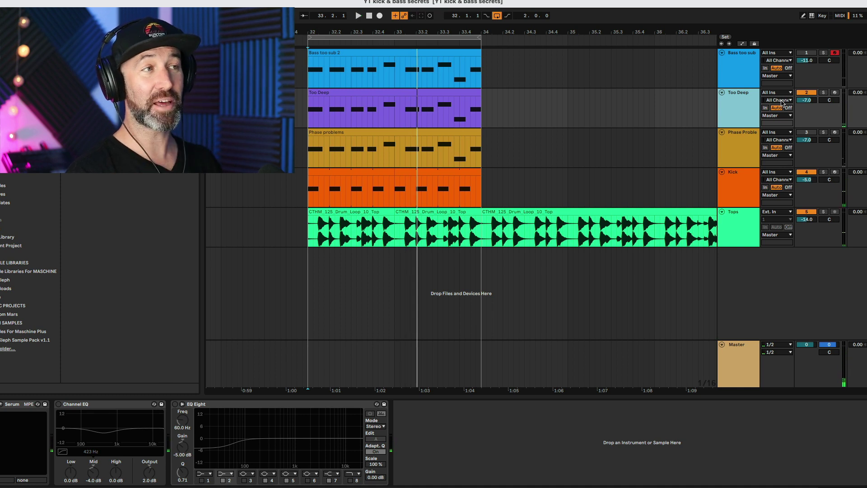
left_click(824, 93)
key("space")
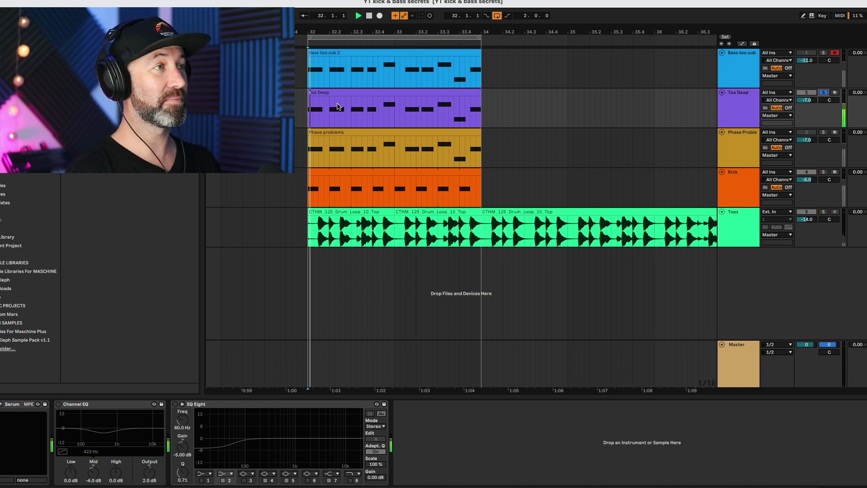
Step: Open the master's EQ analyser alongside the Too Deep track's Serum, and replace Osc A with Osc B as the active oscillator
left_click(726, 365)
left_click(3, 406)
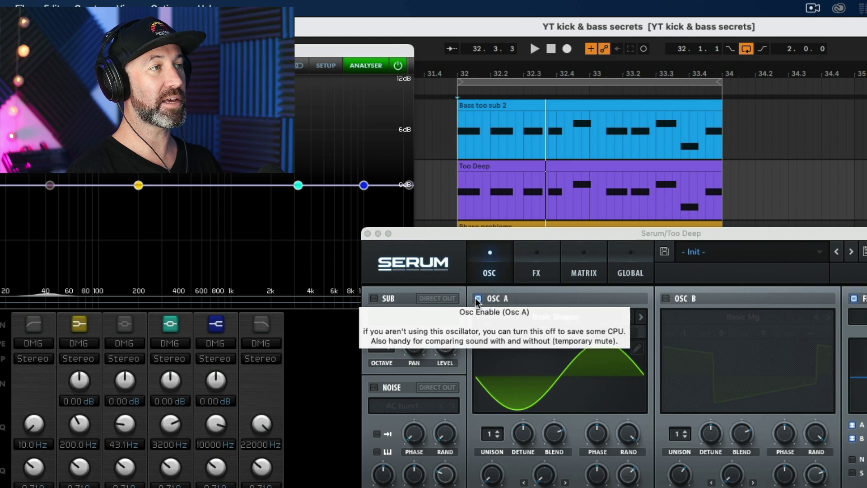
left_click(477, 299)
left_click(666, 299)
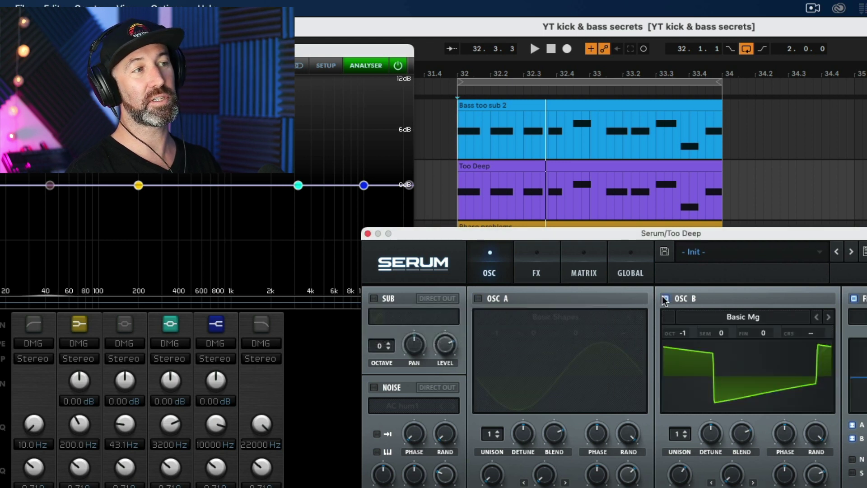
Step: Compare the Osc B bass on the spectrum analyser with Serum's filter bypassed and re-enabled
left_click(854, 298)
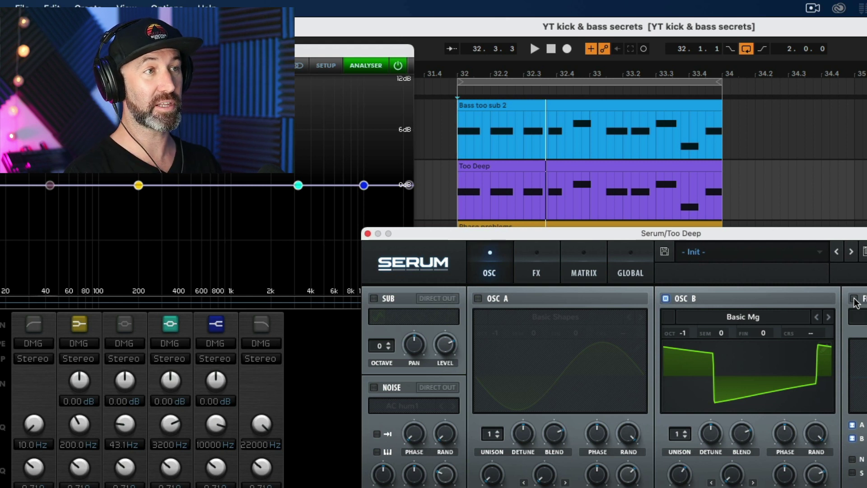
key("space")
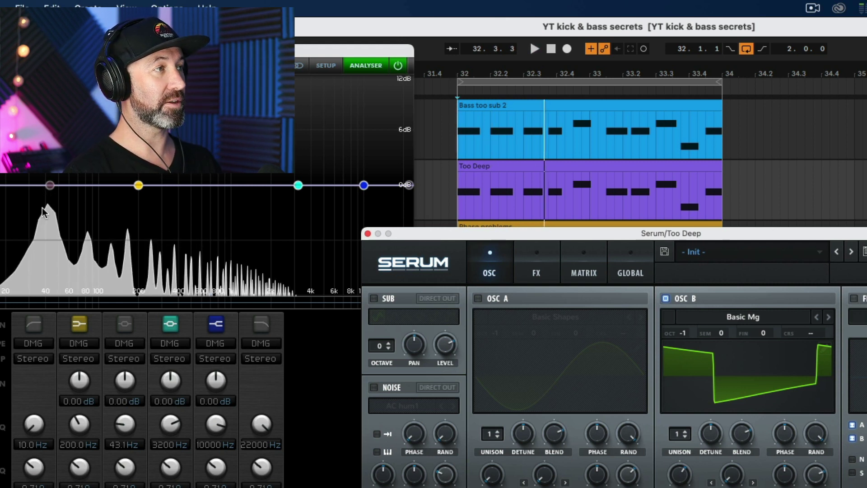
left_click(854, 298)
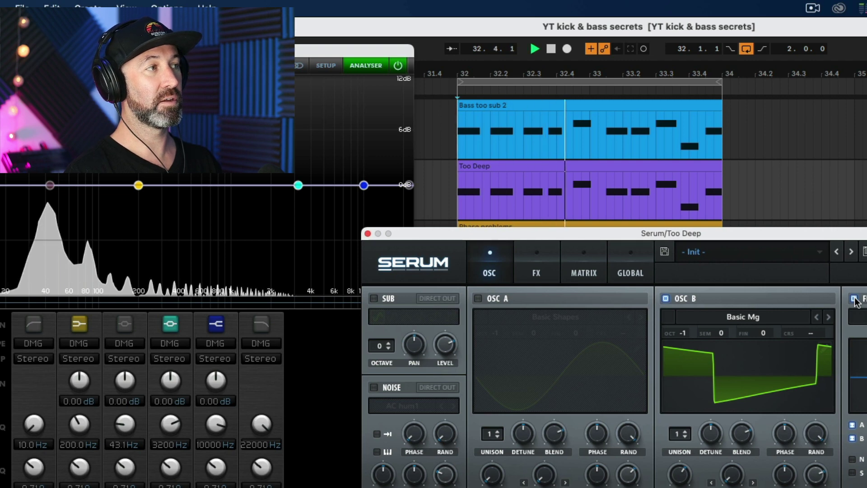
key("space")
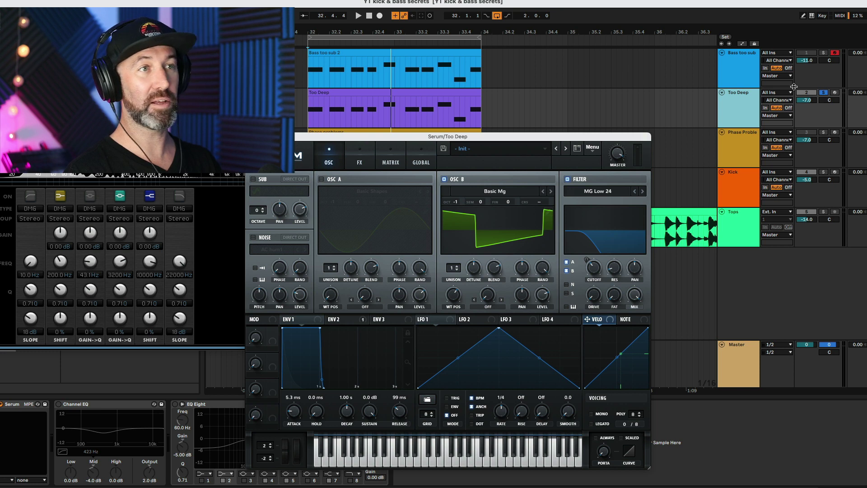
Step: Play the full mix, display Serum's Envelope 2 and adjust its modulation of the filter cutoff
key("space")
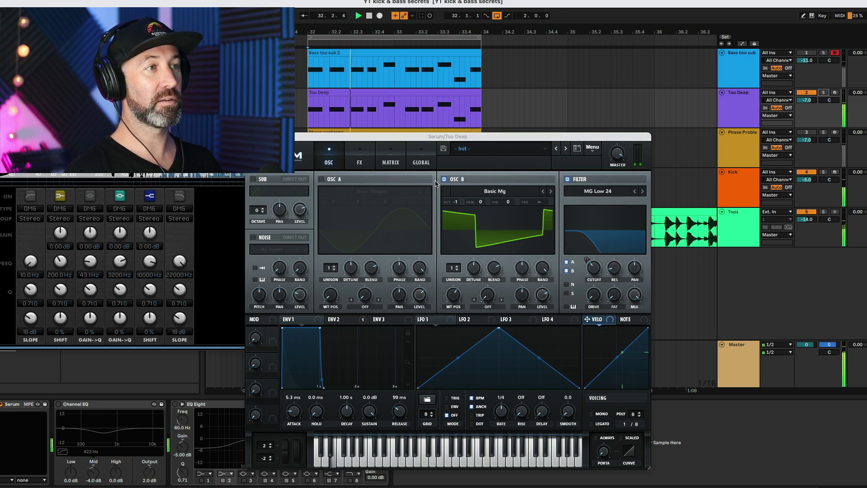
left_click(342, 322)
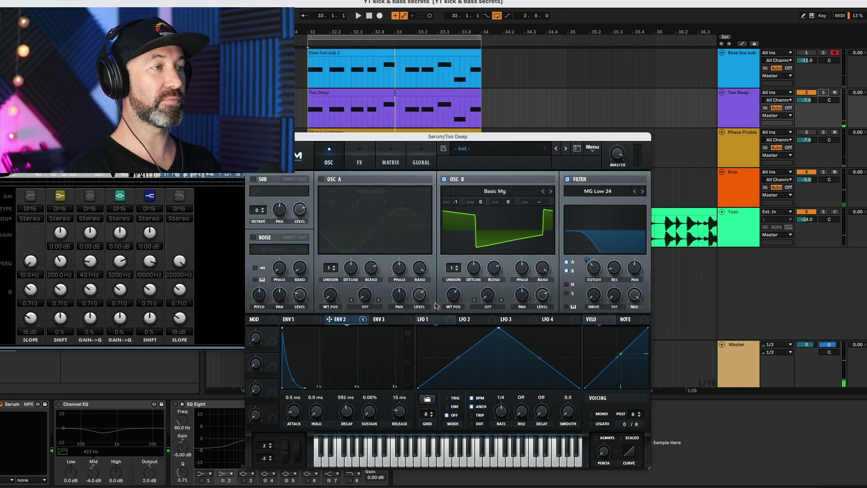
right_click(586, 260)
left_click(604, 279)
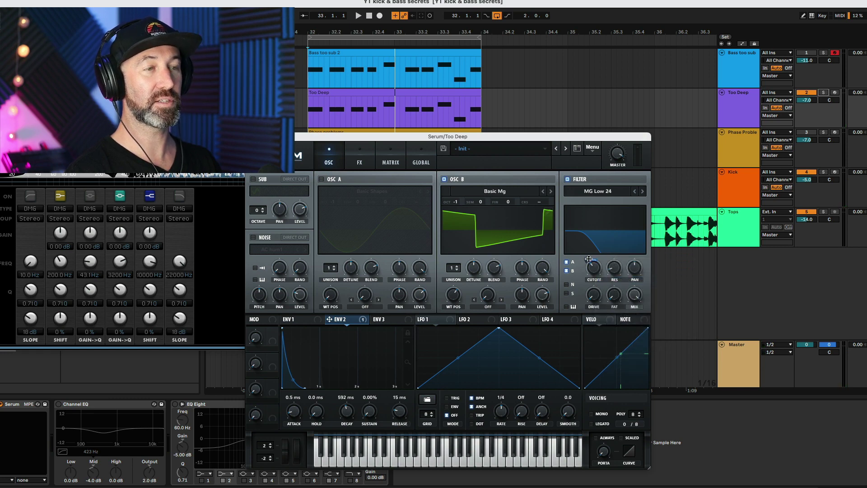
mouse_move(588, 259)
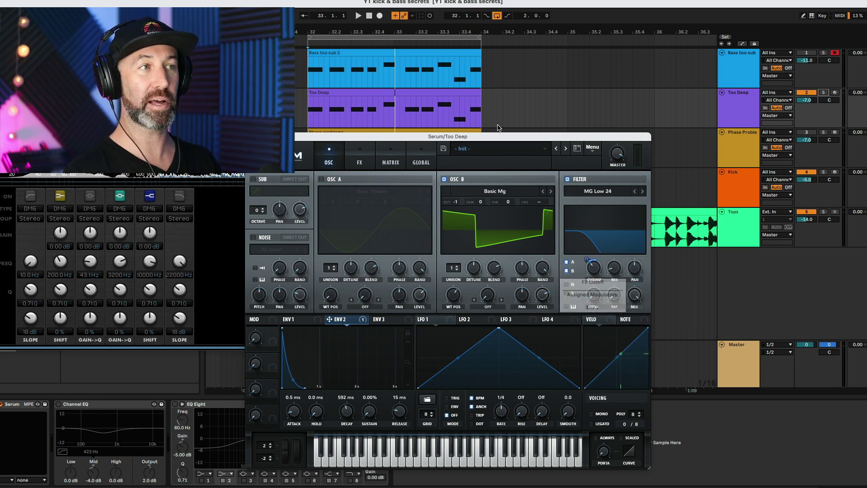
Step: Audition the modulated Too Deep bass in the mix, and close the Serum and EQ analyser windows
key("space")
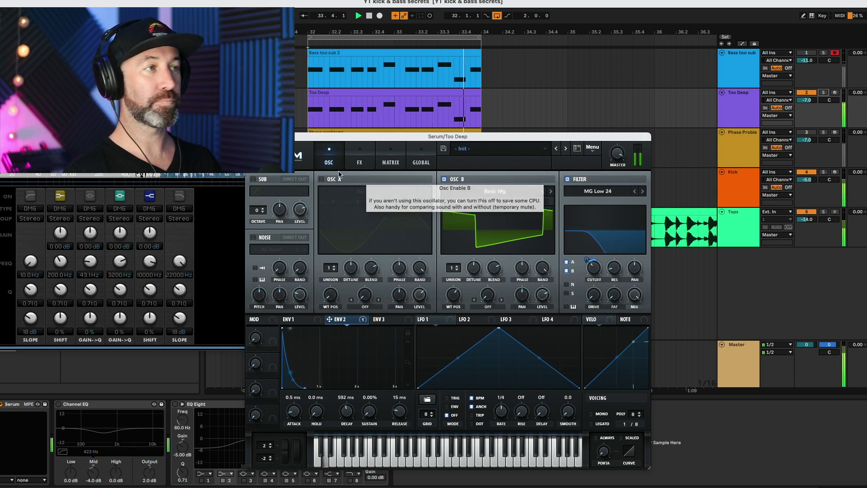
key("space")
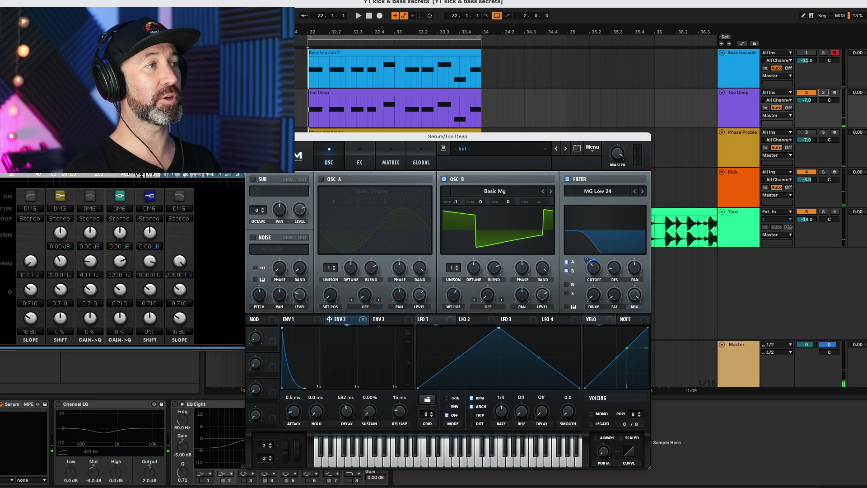
left_click(251, 136)
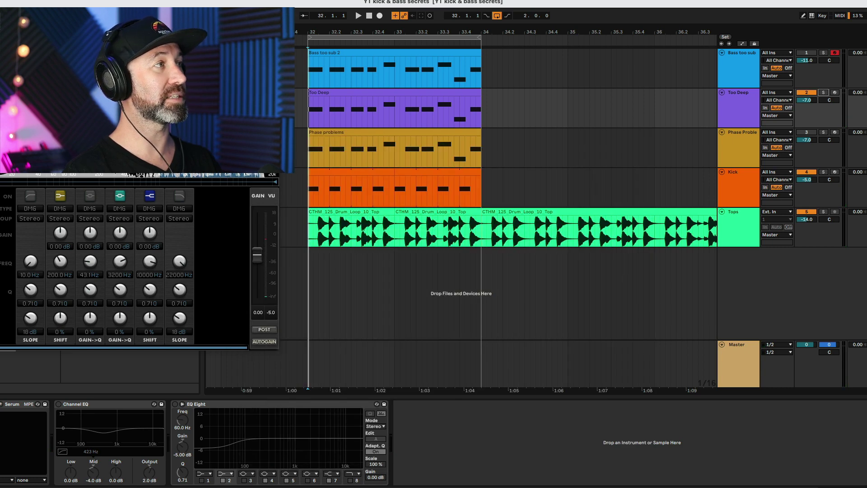
left_click(6, 164)
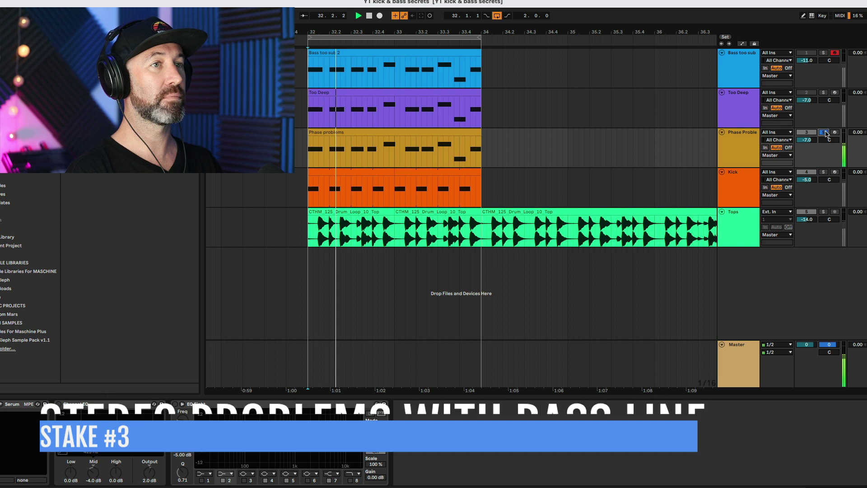
Step: Audition the Phase Problem bass soloed and in the mix, switching the master's Utility to Mono
left_click(825, 133)
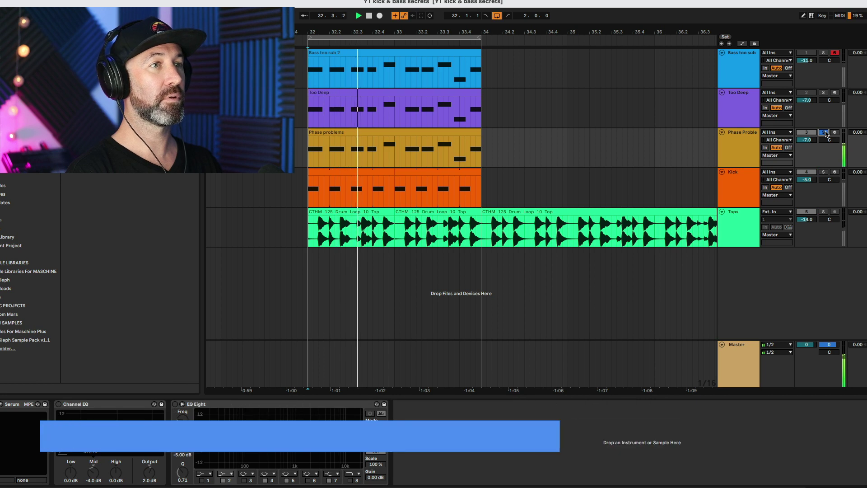
left_click(749, 146)
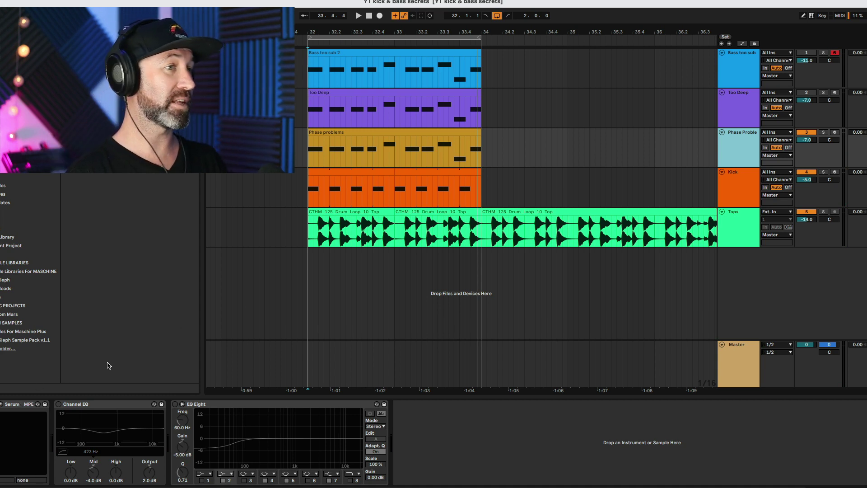
left_click(741, 357)
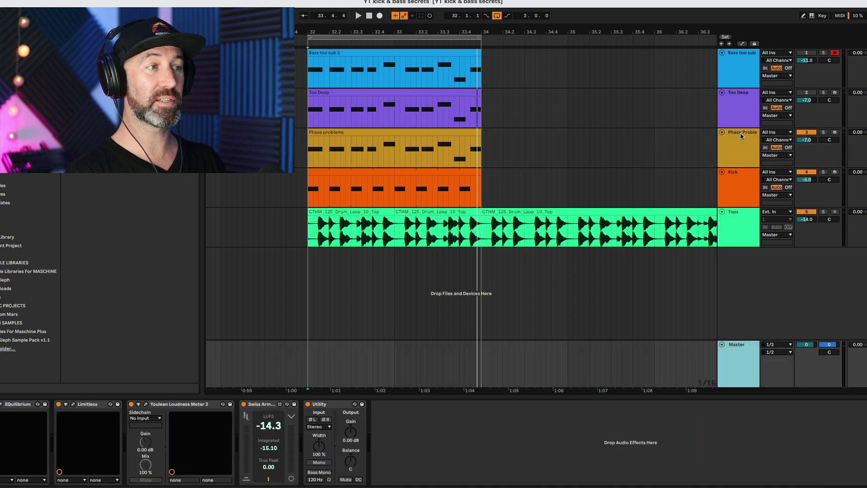
key("space")
left_click(326, 464)
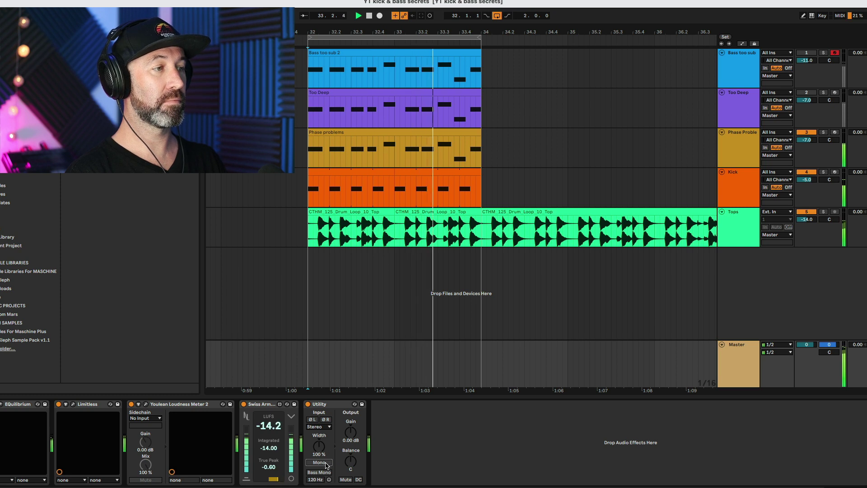
Step: Compare the soloed Phase Problem bass in mono and stereo with the master's Utility, and clear the solo
left_click(824, 131)
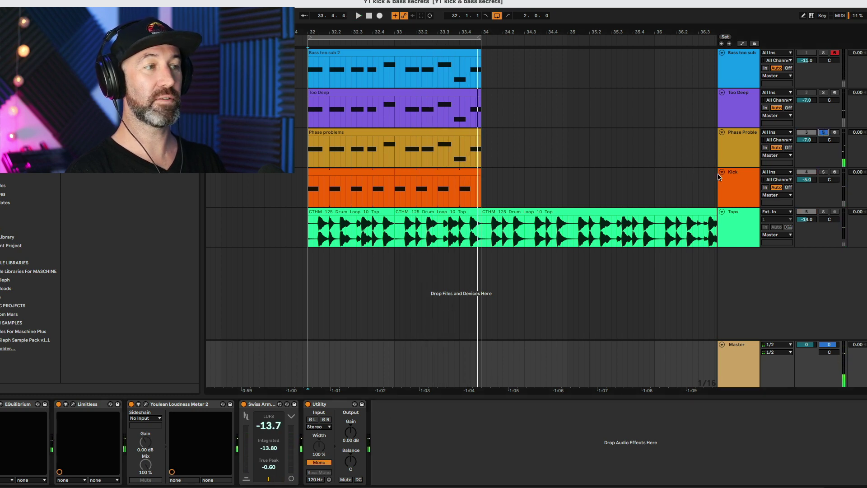
key("space")
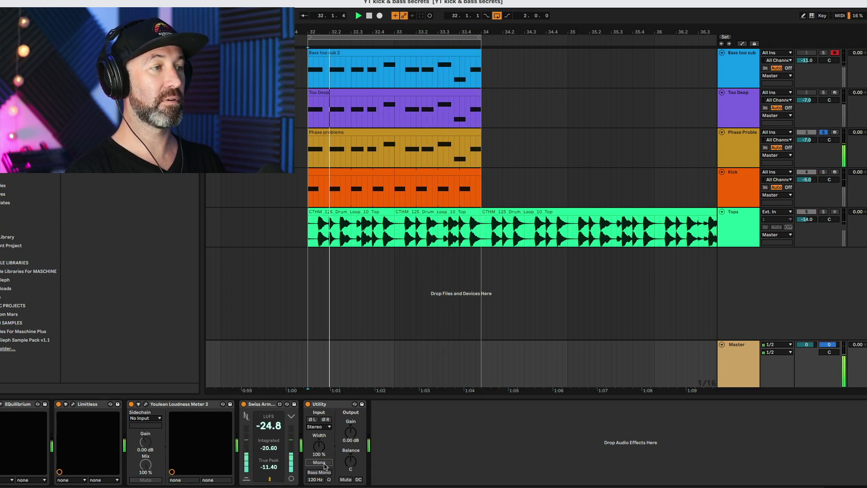
left_click(319, 462)
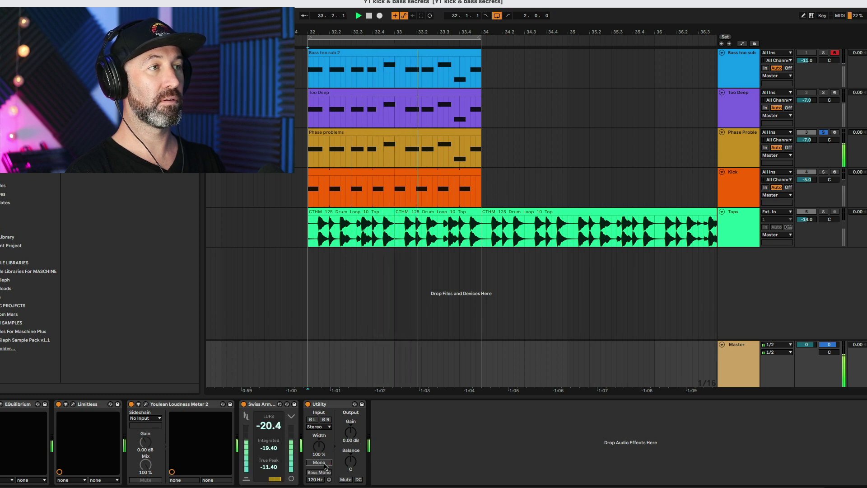
left_click(824, 132)
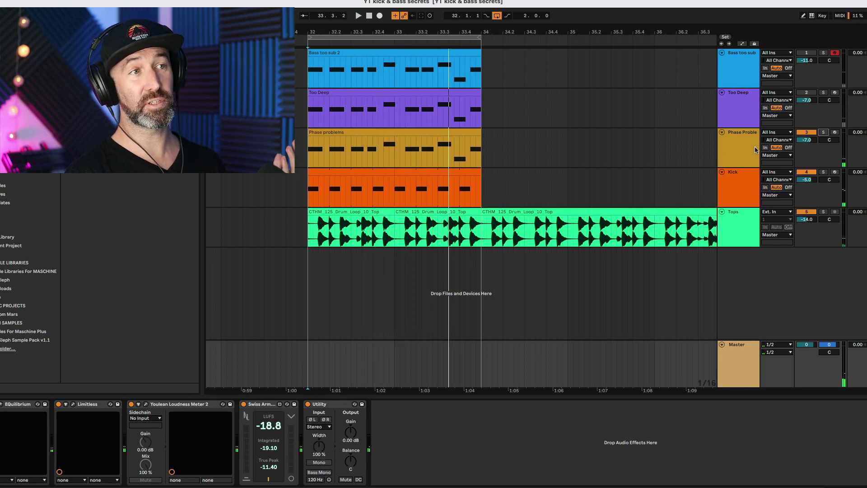
Step: Audition the Phase Problem track, open its Serum and try out Osc B's unison voice setting
left_click(727, 154)
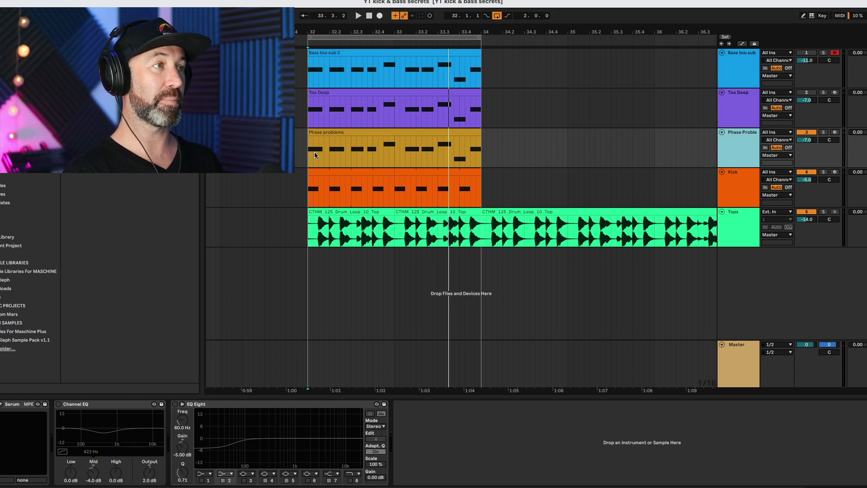
key("space")
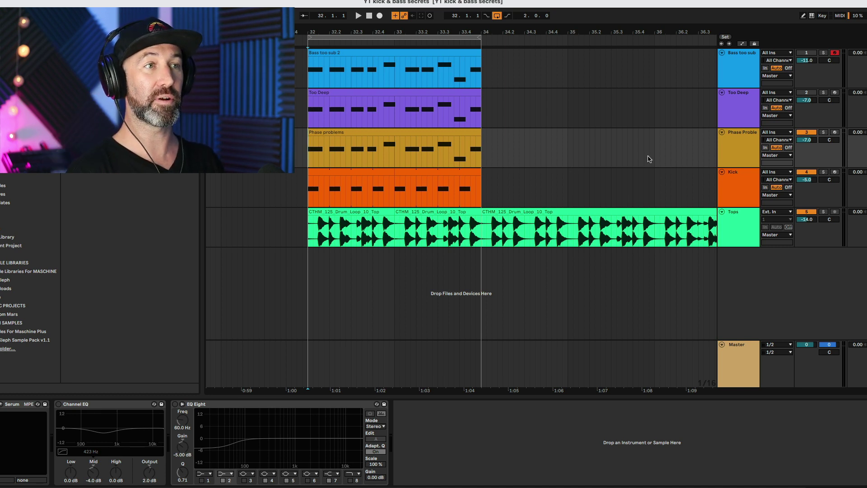
left_click(2, 406)
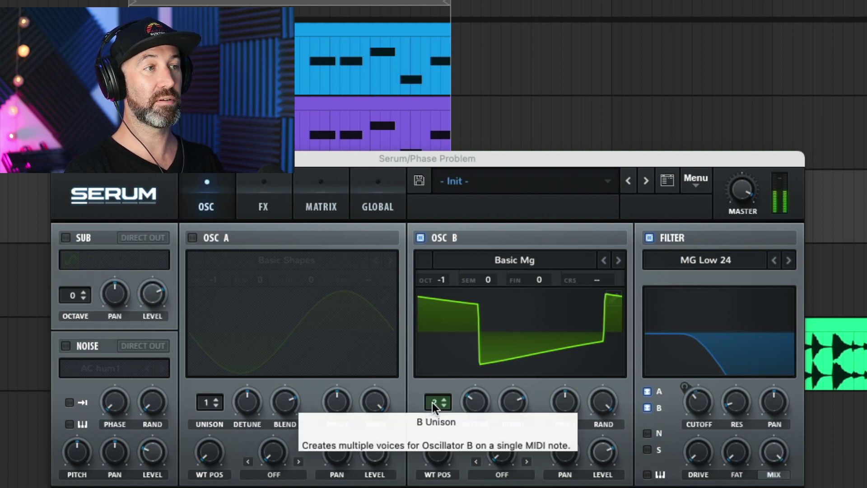
mouse_move(432, 402)
left_mouse_down()
mouse_move(432, 419)
mouse_move(437, 401)
left_mouse_up()
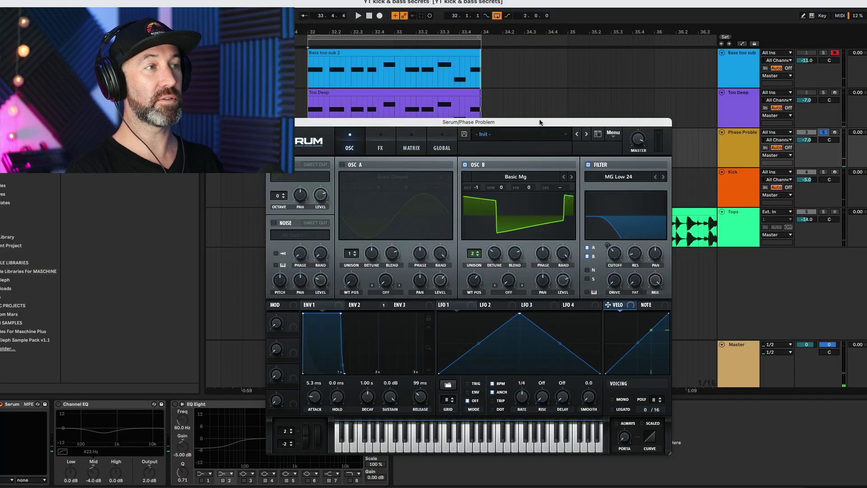
Step: Switch the master's Utility to Mono and compare the soloed bass with Osc B unison at 1 and 2 voices
left_click_drag(540, 122, 522, 51)
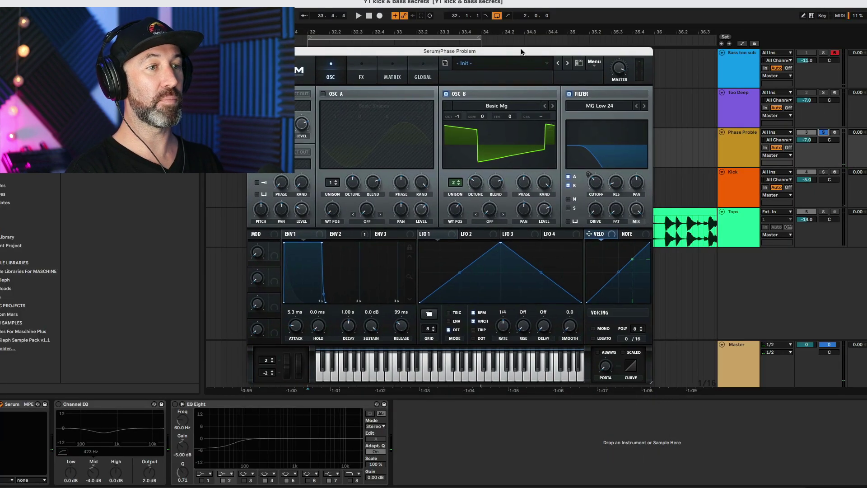
left_click(734, 367)
left_click(319, 462)
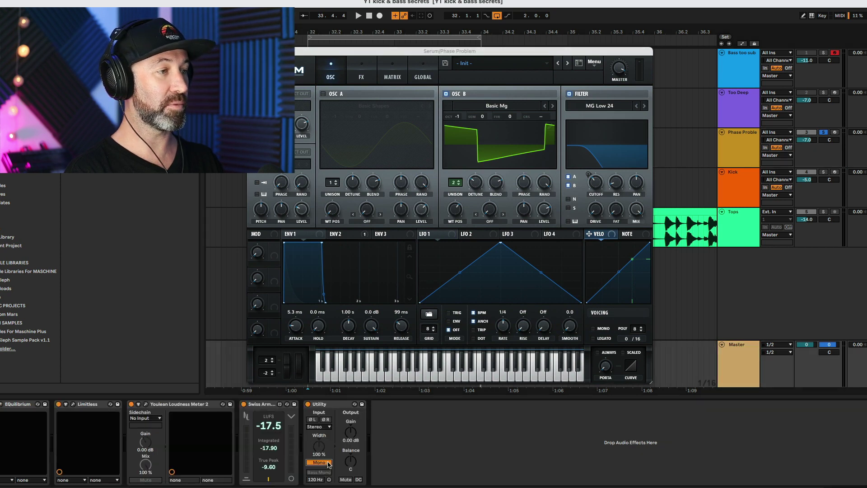
key("space")
left_click(454, 185)
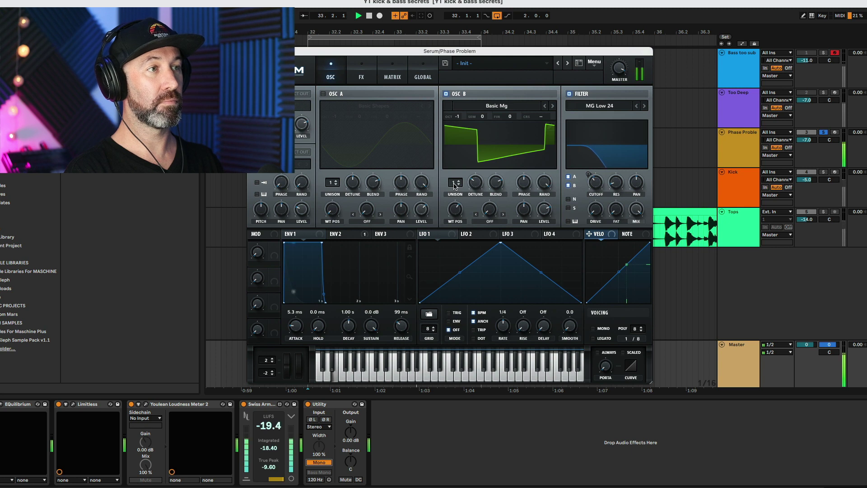
left_click_drag(454, 185, 454, 177)
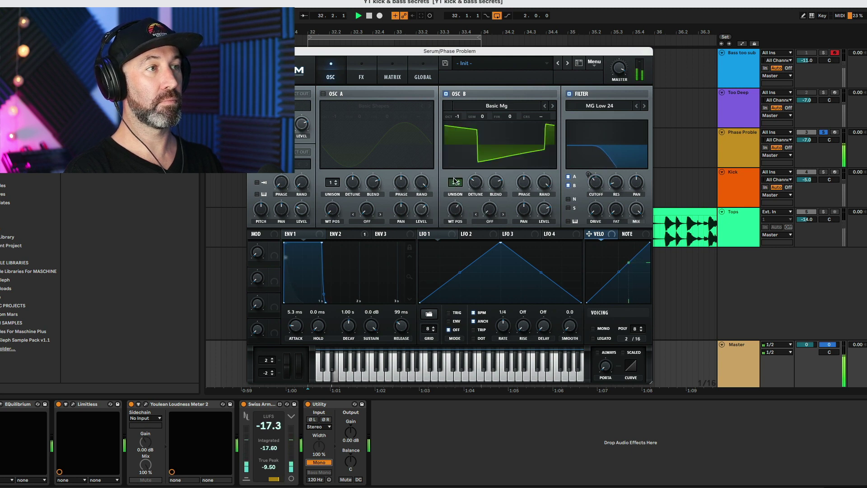
Step: Turn off Mono on the master's Utility and set Osc B's unison to 1 voice in Serum
left_click(319, 462)
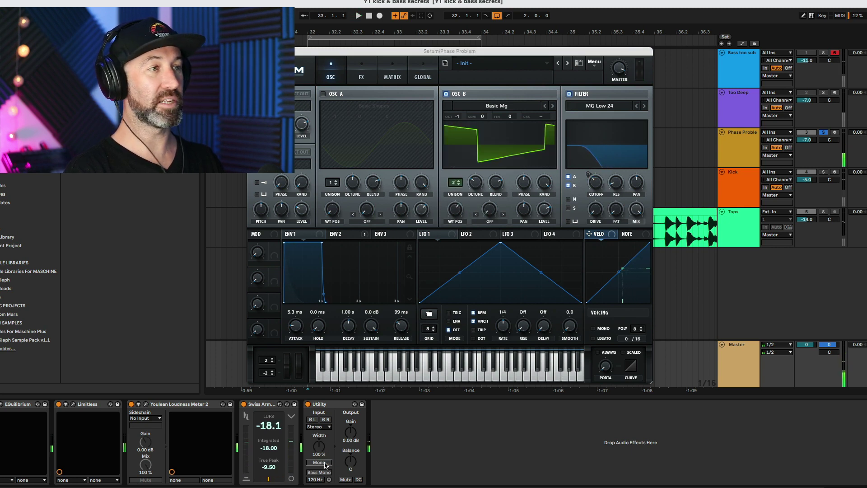
left_click_drag(451, 184, 453, 193)
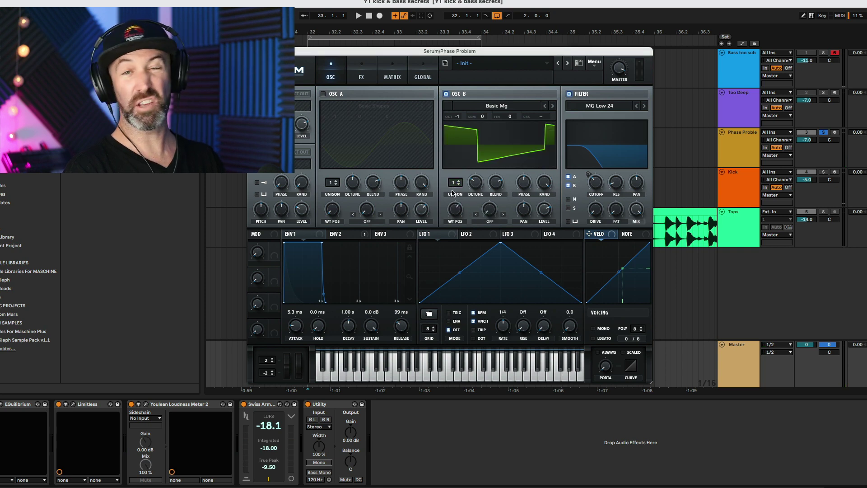